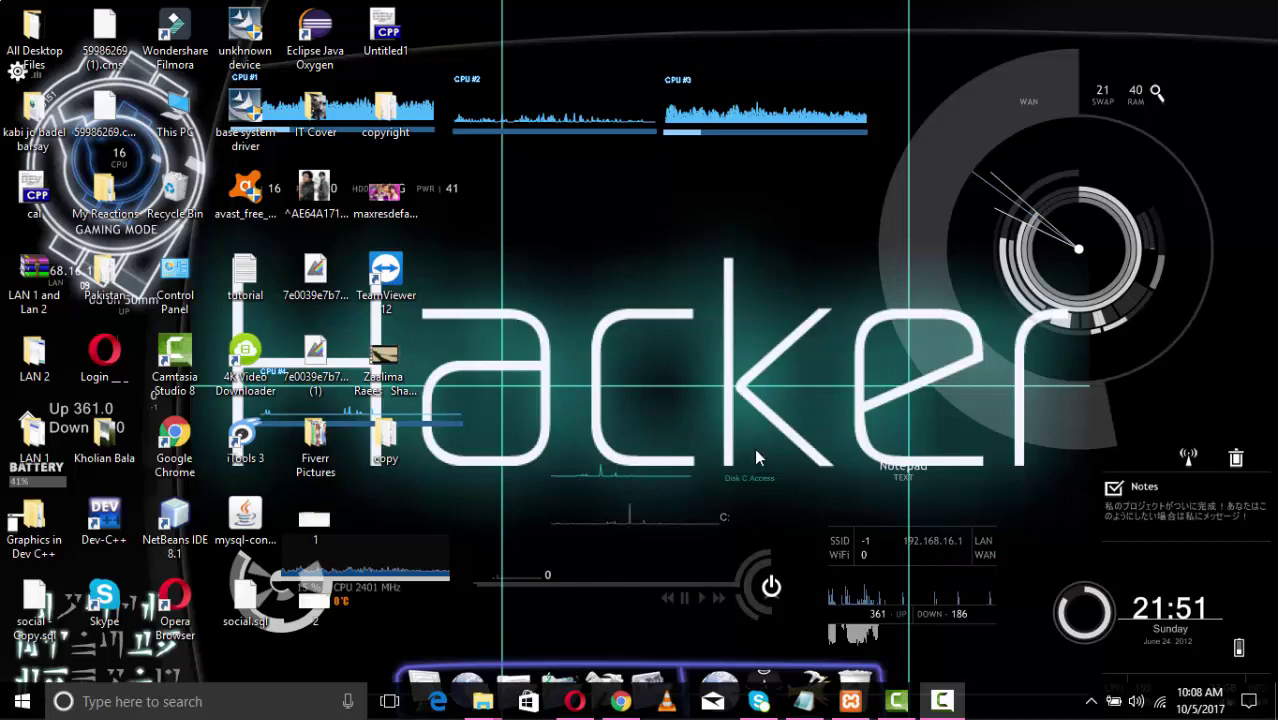
# - Launch VLC media player, maximize its window and open the Convert / Save media selection
pyautogui.click(668, 702)
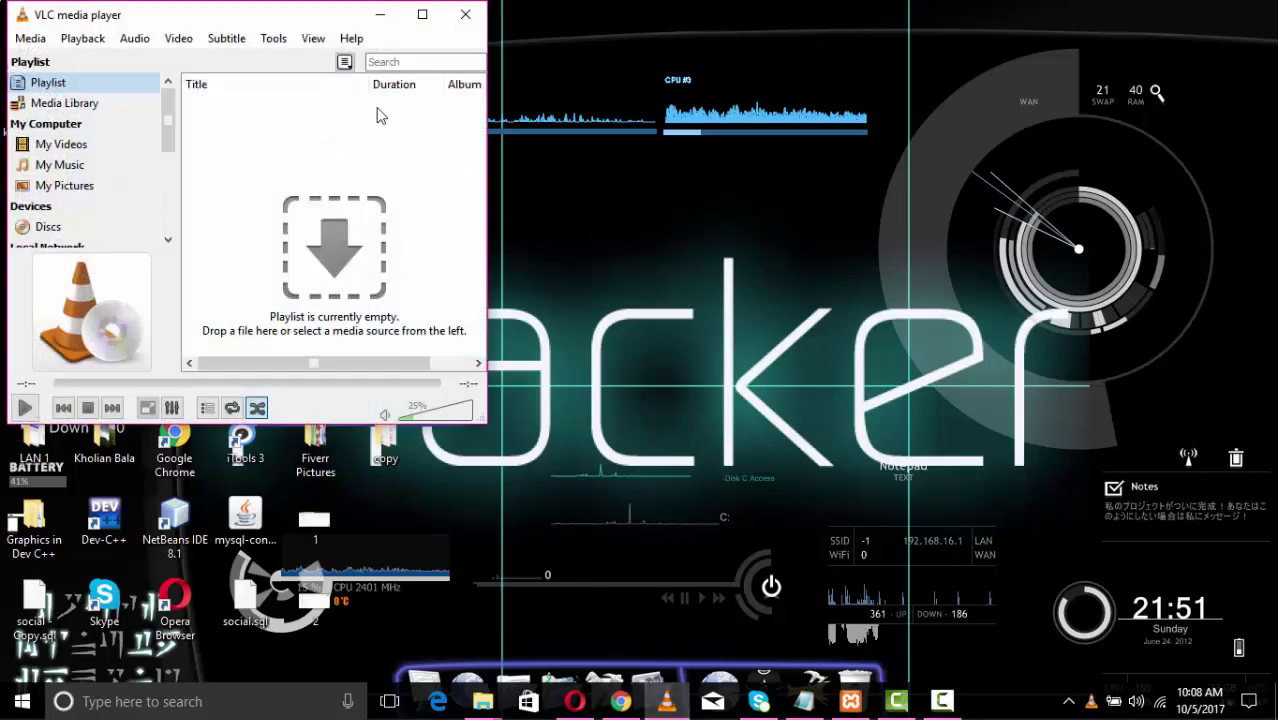
pyautogui.moveTo(305, 20); pyautogui.dragTo(608, 52)
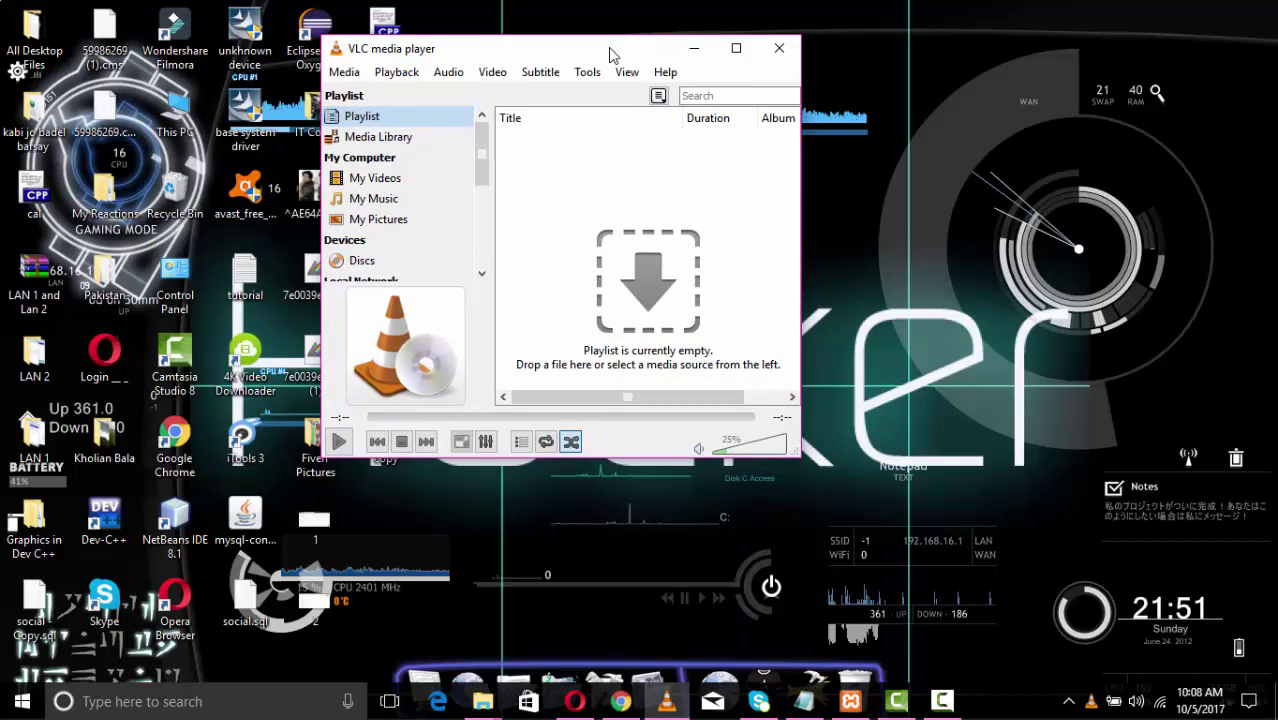
pyautogui.click(736, 48)
pyautogui.click(20, 31)
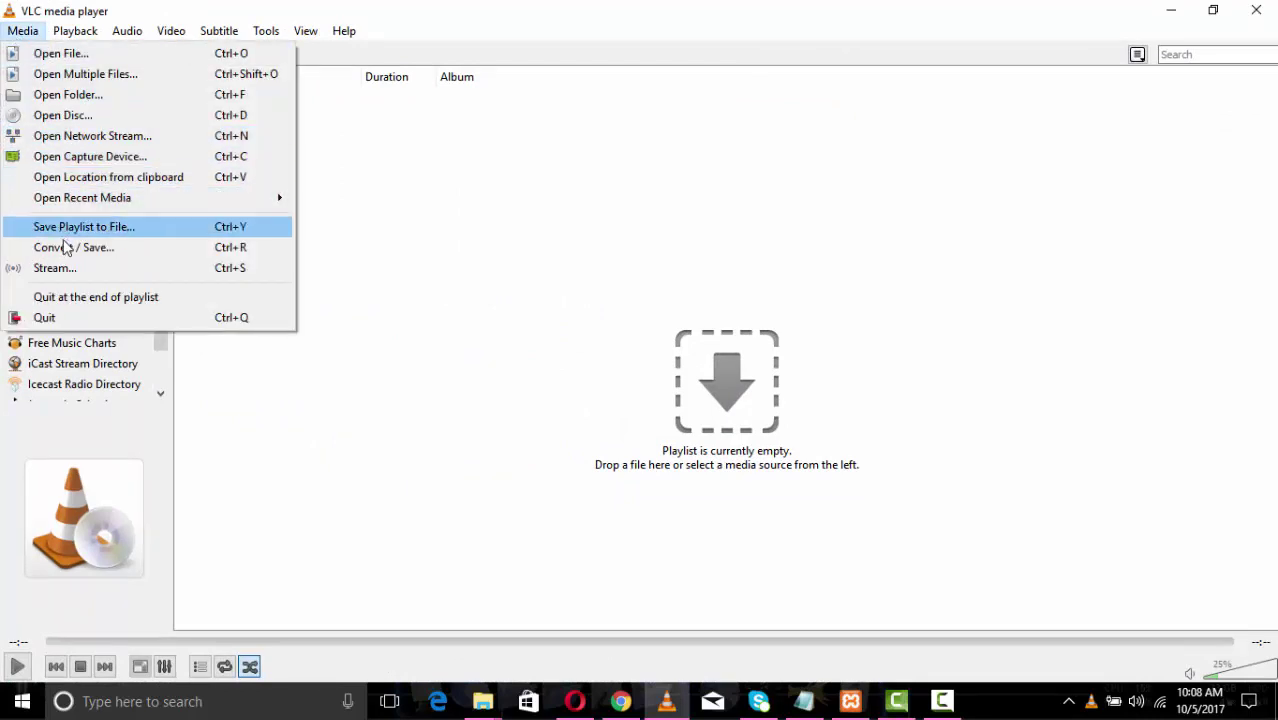
pyautogui.click(119, 246)
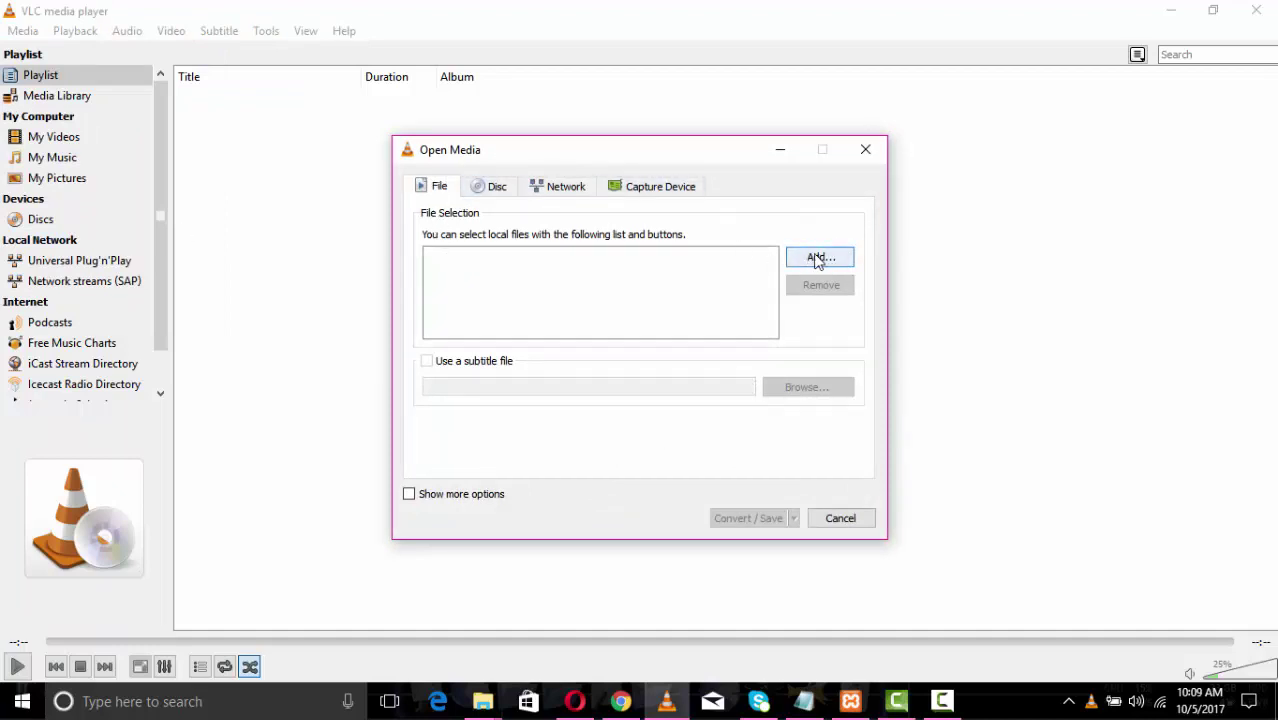
# - Add the Zaalima Raees MP4 video from the Desktop folder as the source file
pyautogui.click(817, 258)
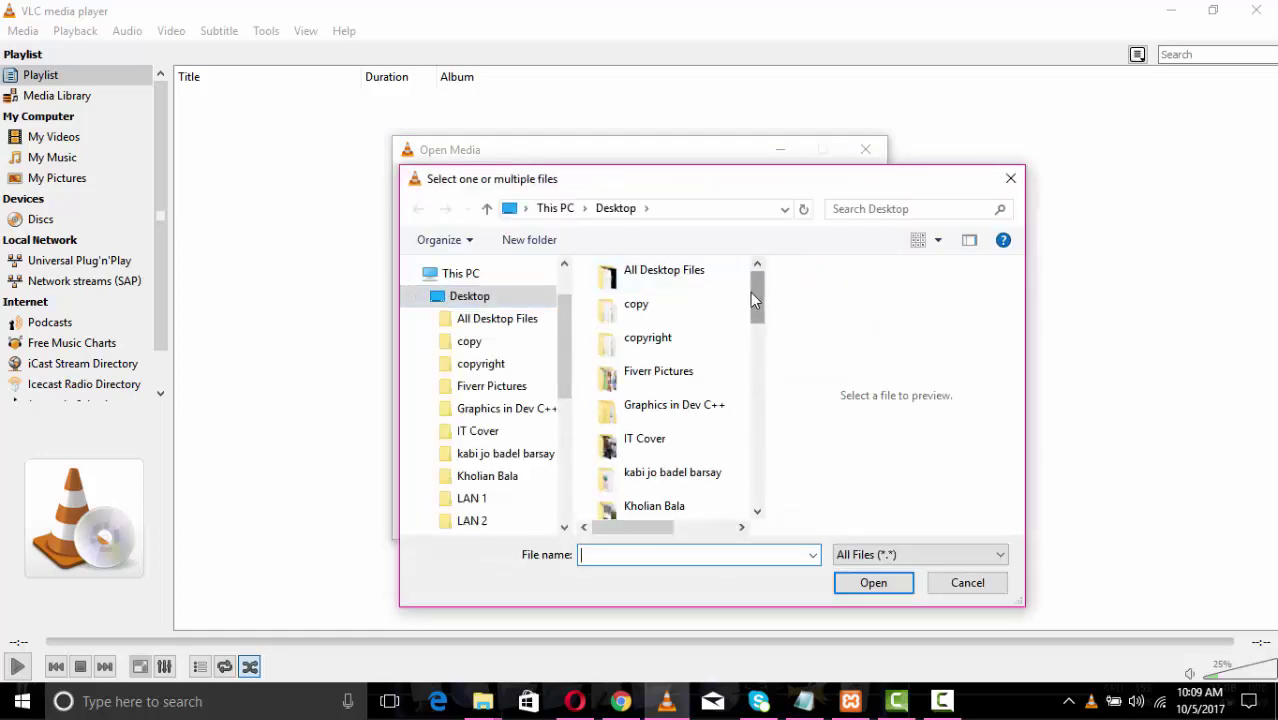
pyautogui.moveTo(755, 297); pyautogui.dragTo(762, 503)
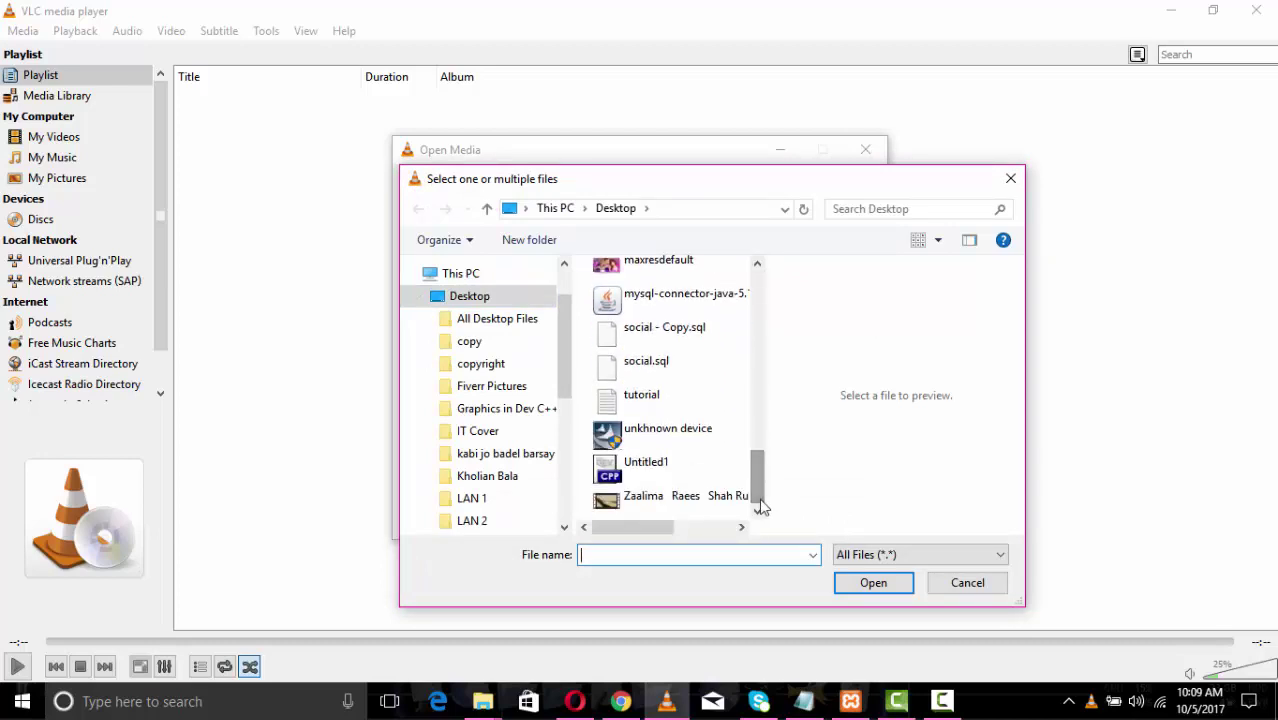
pyautogui.click(704, 498)
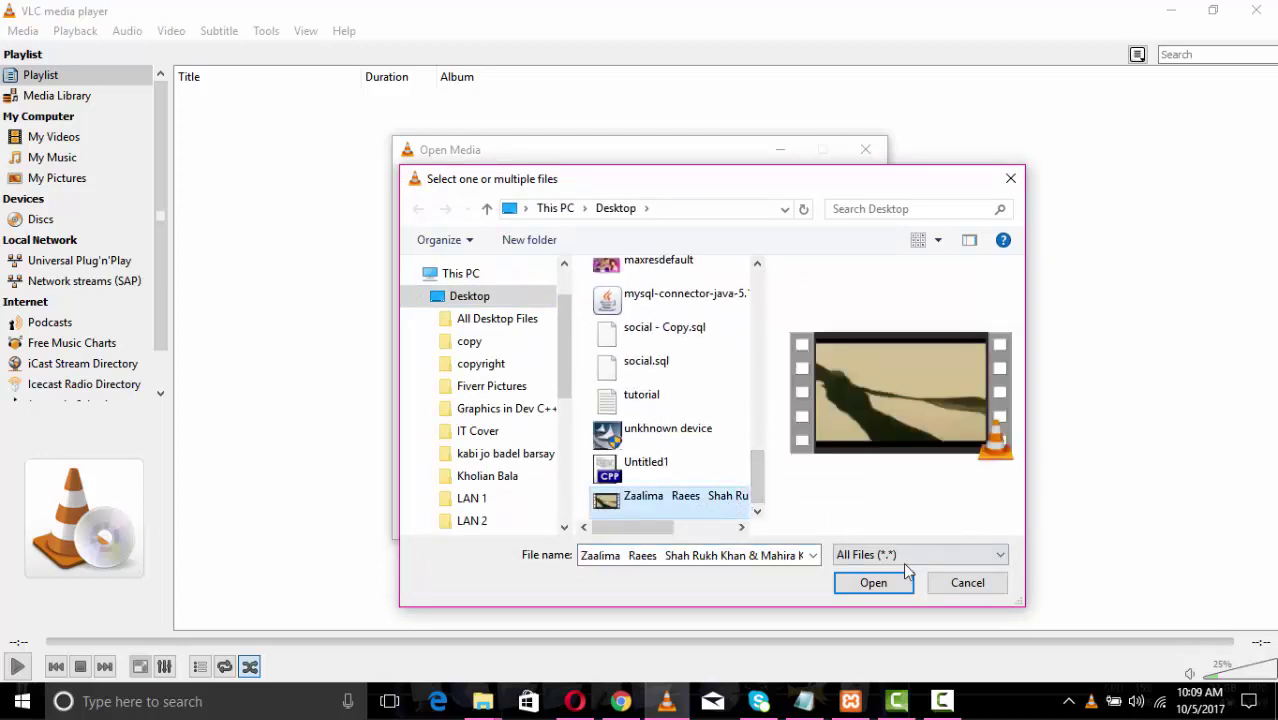
pyautogui.click(873, 587)
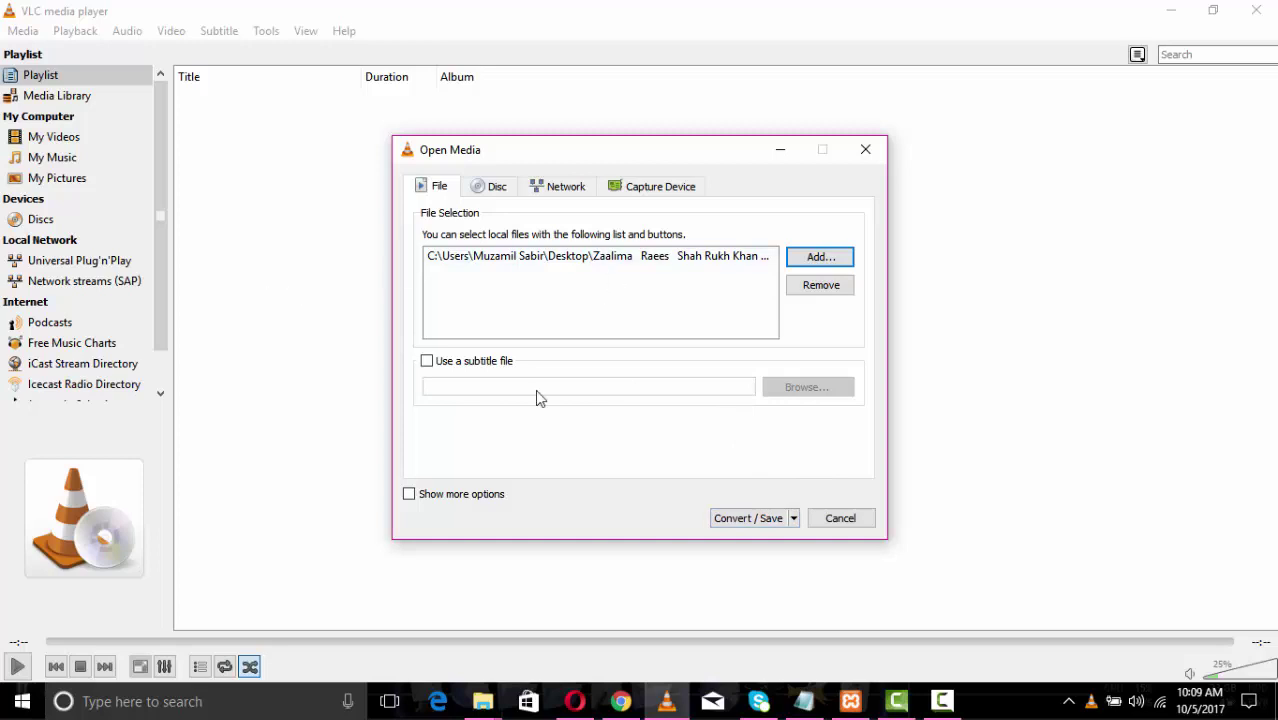
# - Proceed to converting the selected video and choose the Audio - MP3 profile
pyautogui.click(795, 520)
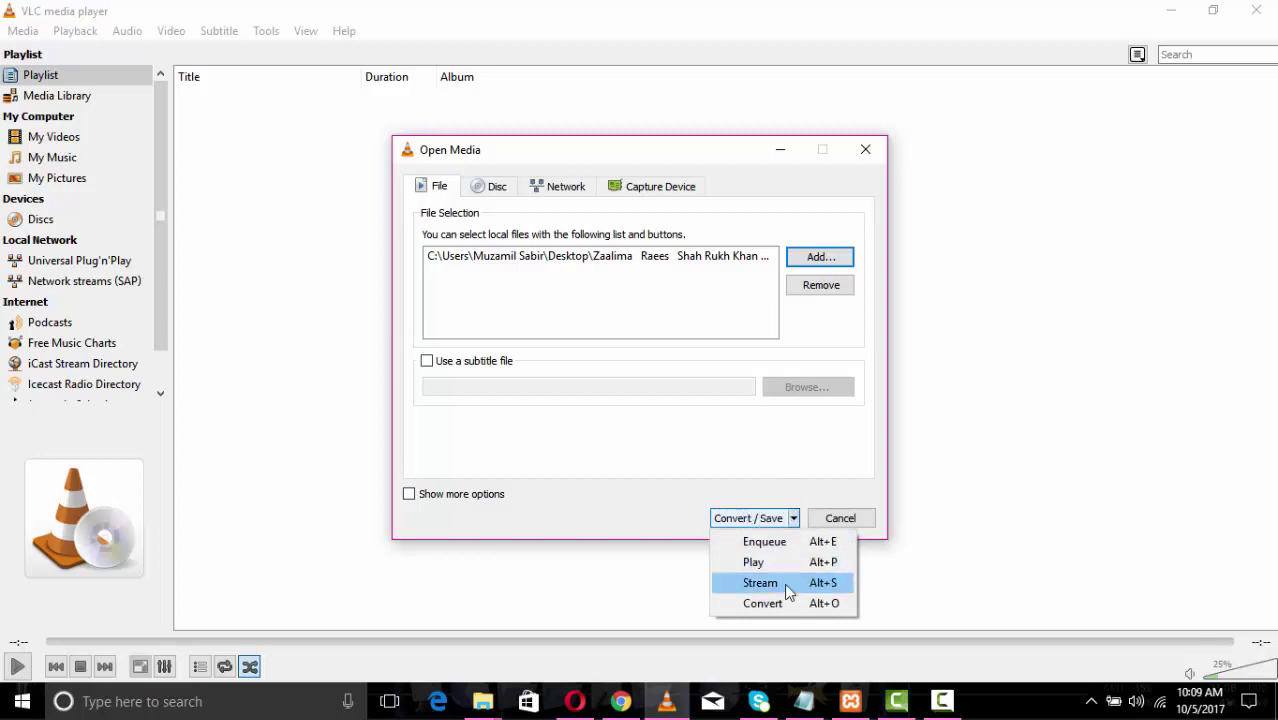
pyautogui.click(766, 604)
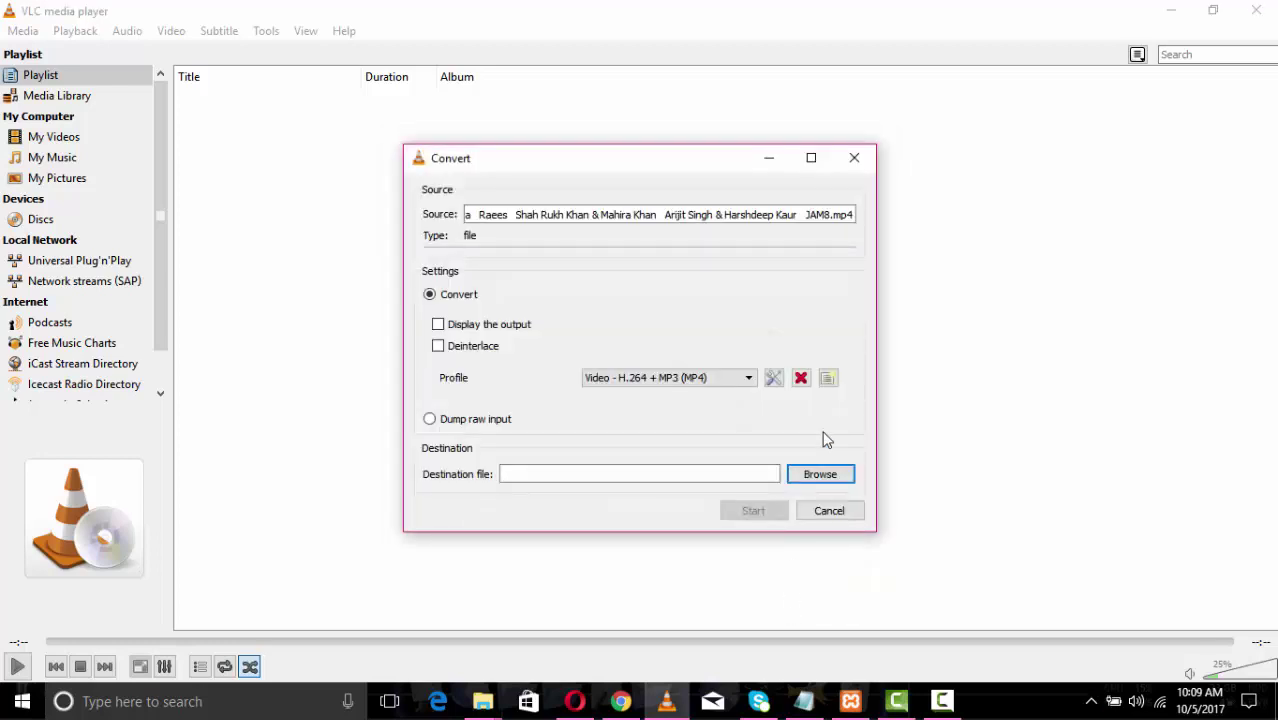
pyautogui.click(749, 379)
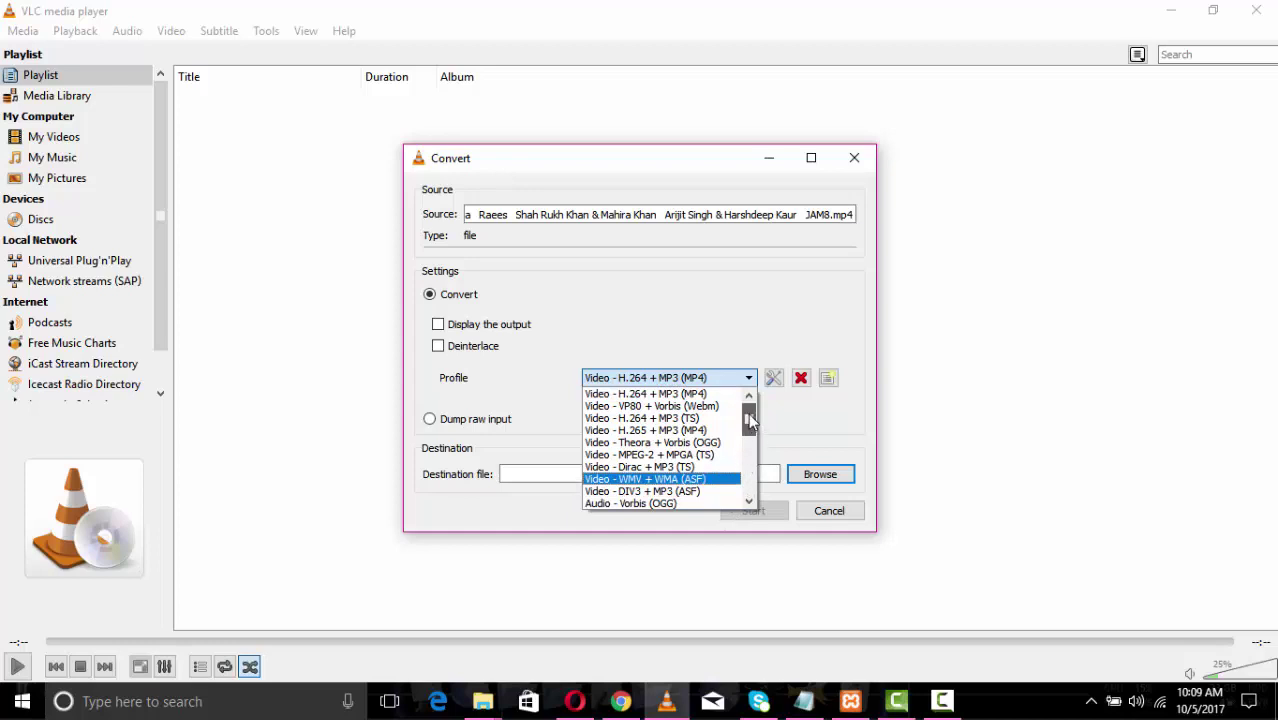
pyautogui.moveTo(748, 413); pyautogui.dragTo(713, 442)
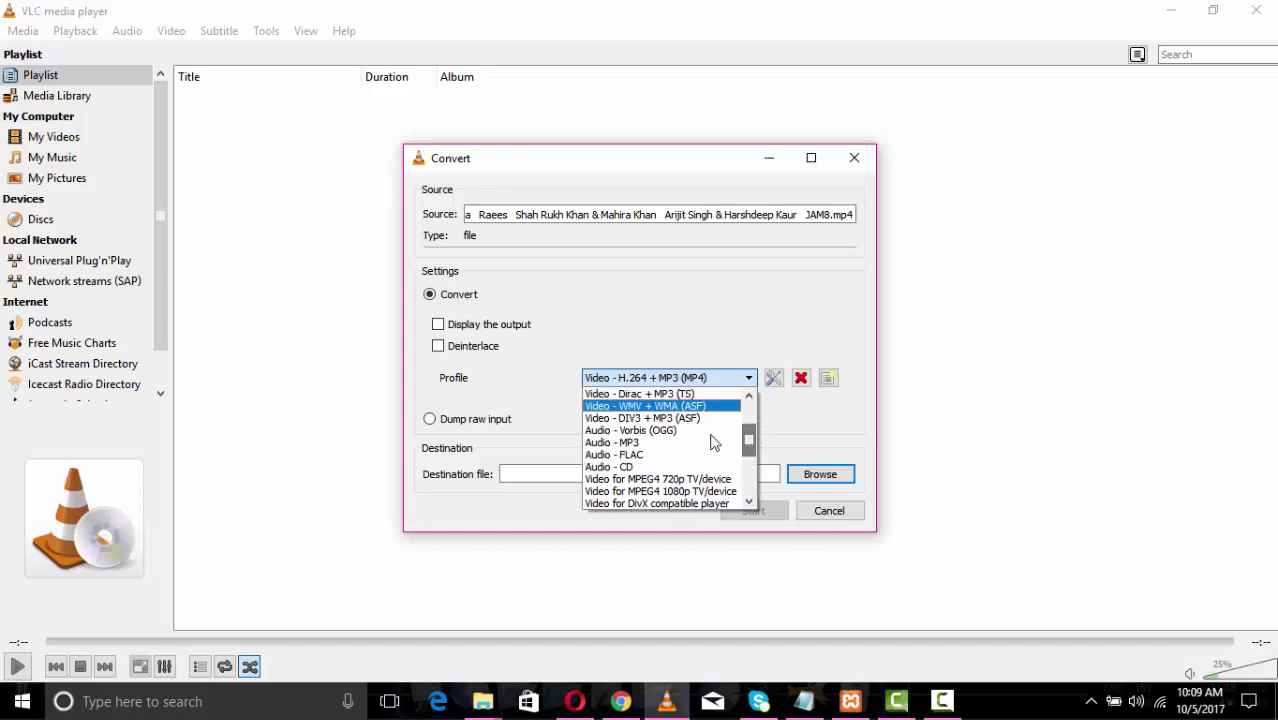
pyautogui.click(673, 445)
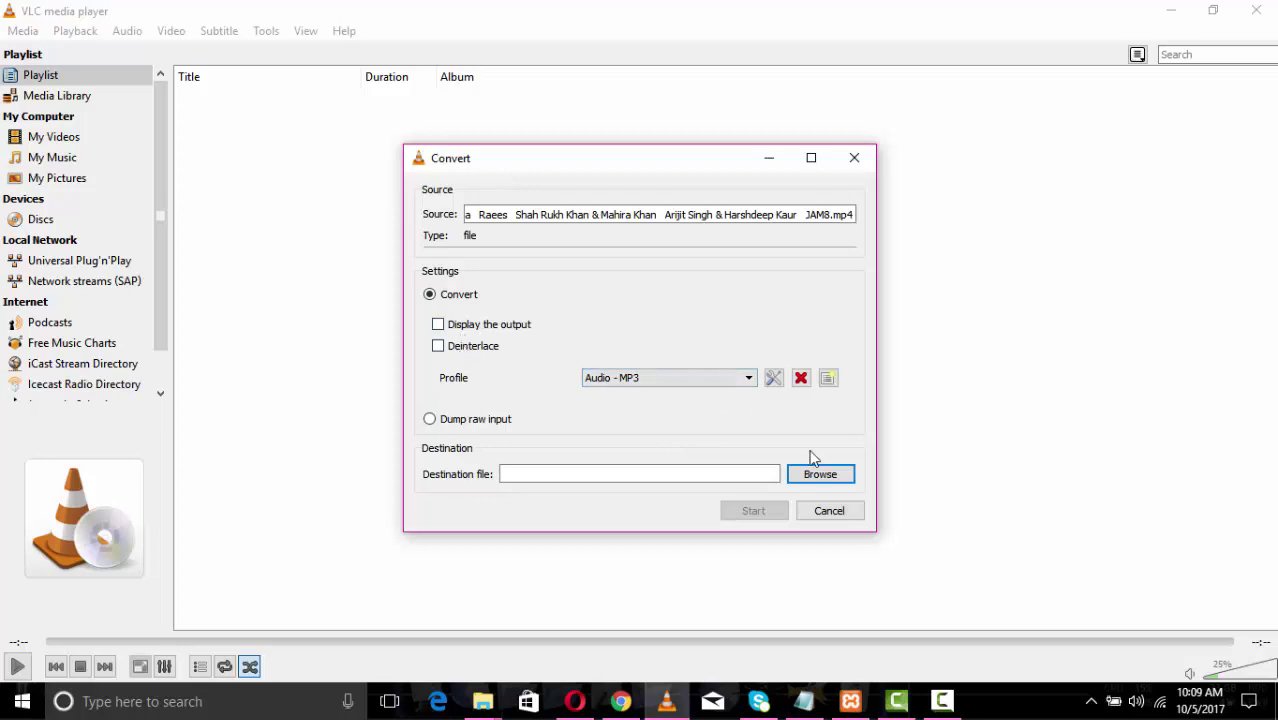
# - Set the destination to an MP3 file named Convert Song in the Desktop folder
pyautogui.click(812, 484)
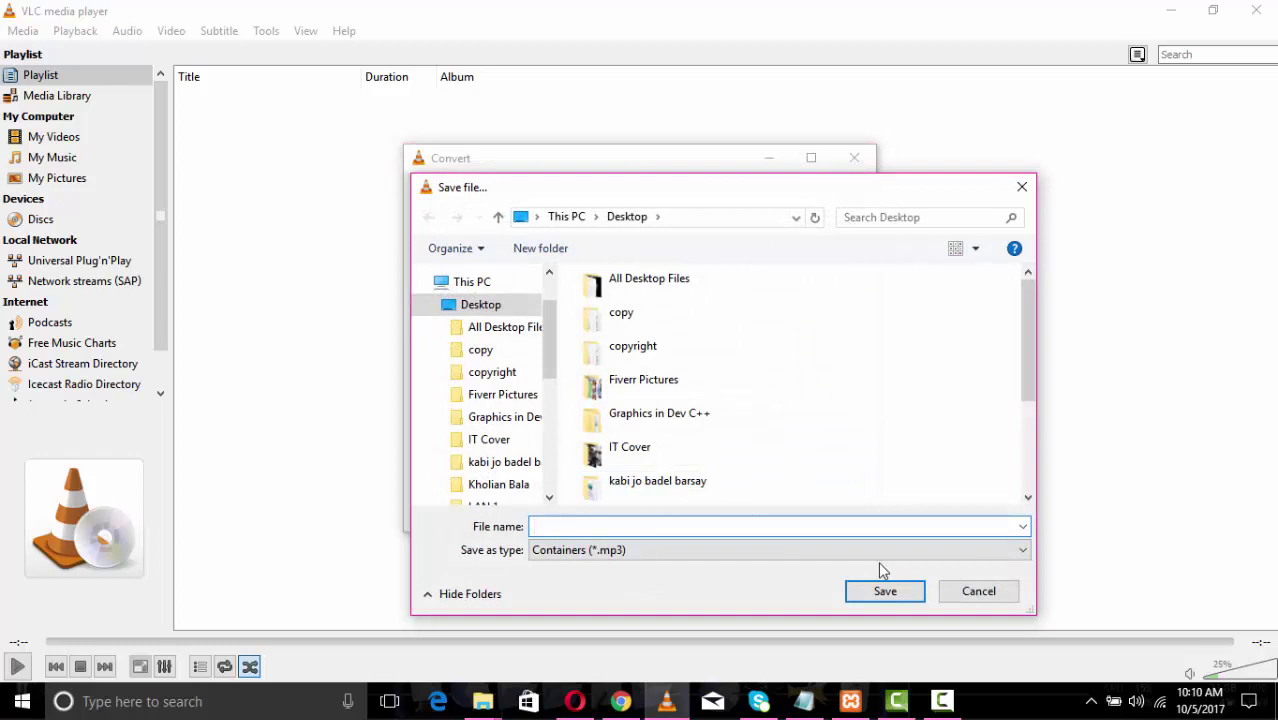
pyautogui.write('new song')
pyautogui.press('BackSpace')
pyautogui.press('BackSpace')
pyautogui.press('BackSpace')
pyautogui.press('BackSpace')
pyautogui.press('BackSpace')
pyautogui.press('BackSpace')
pyautogui.write('Co')
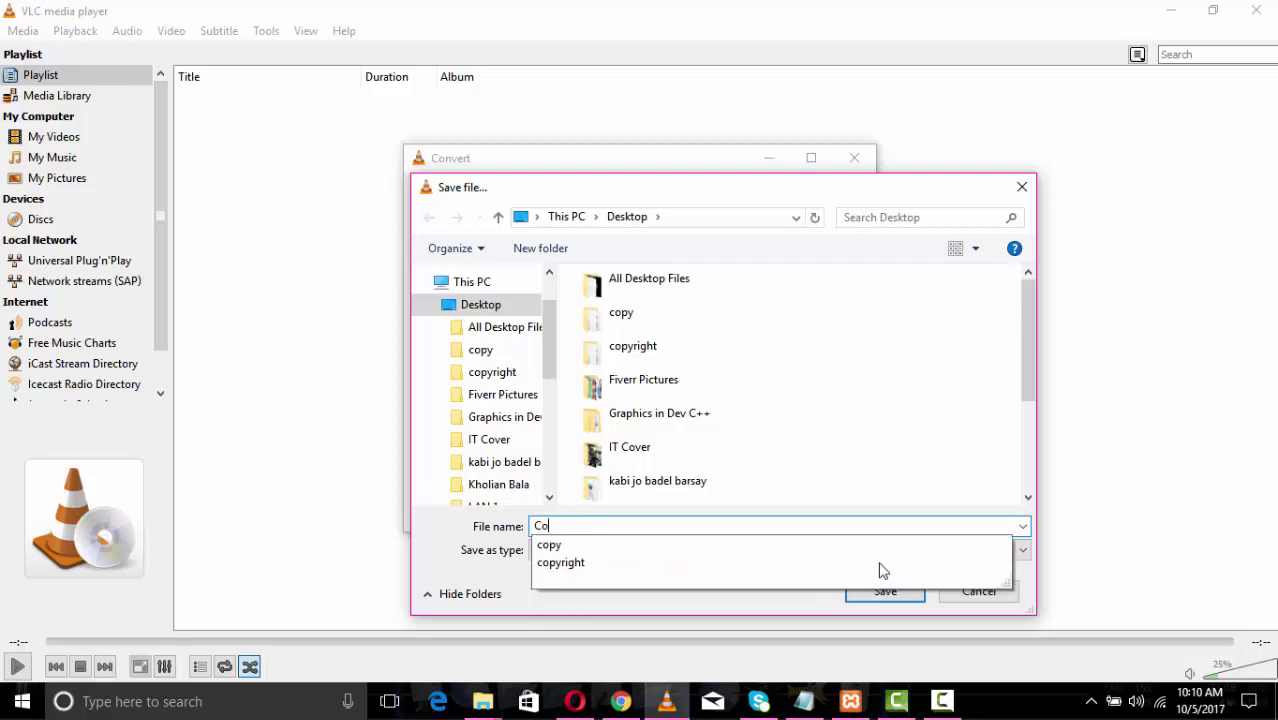
pyautogui.write('nvert SON')
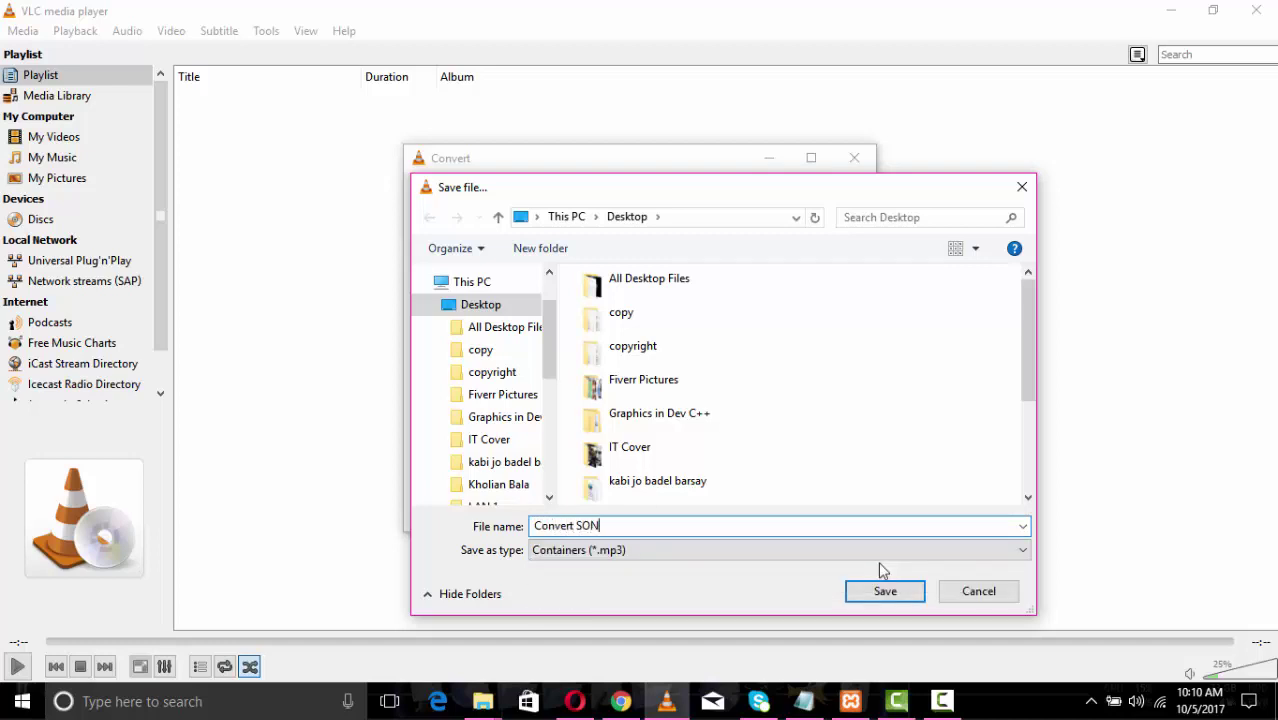
pyautogui.press('BackSpace')
pyautogui.press('BackSpace')
pyautogui.write('ong')
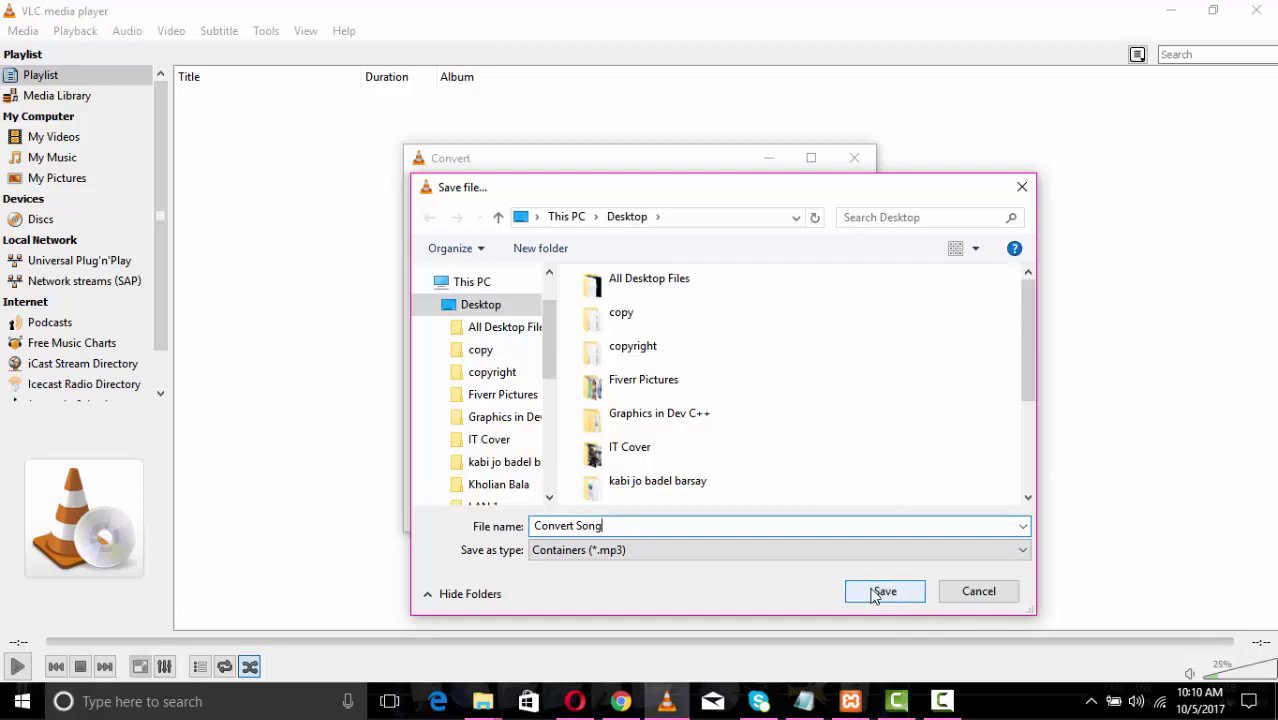
pyautogui.click(884, 591)
# - Start the conversion, let it run to the end, and close the player
pyautogui.click(766, 513)
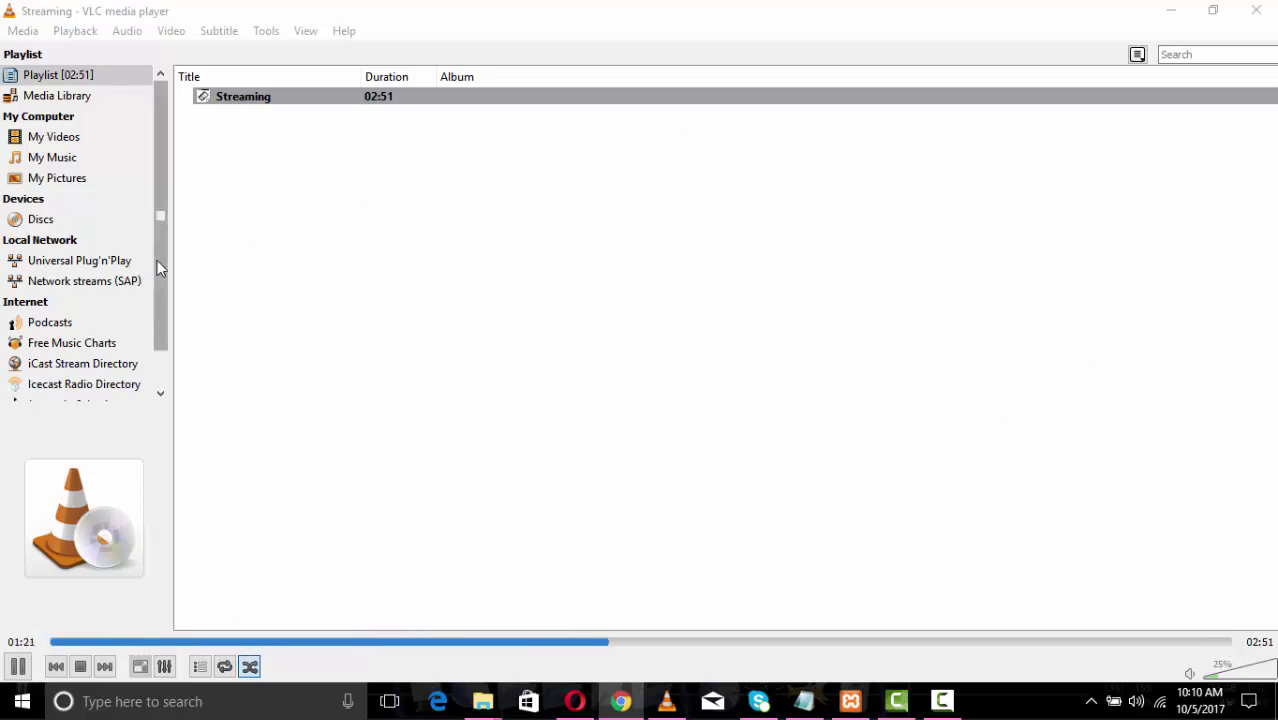
pyautogui.moveTo(157, 260)
pyautogui.mouseDown()
pyautogui.moveTo(161, 323)
pyautogui.moveTo(174, 271)
pyautogui.mouseUp()
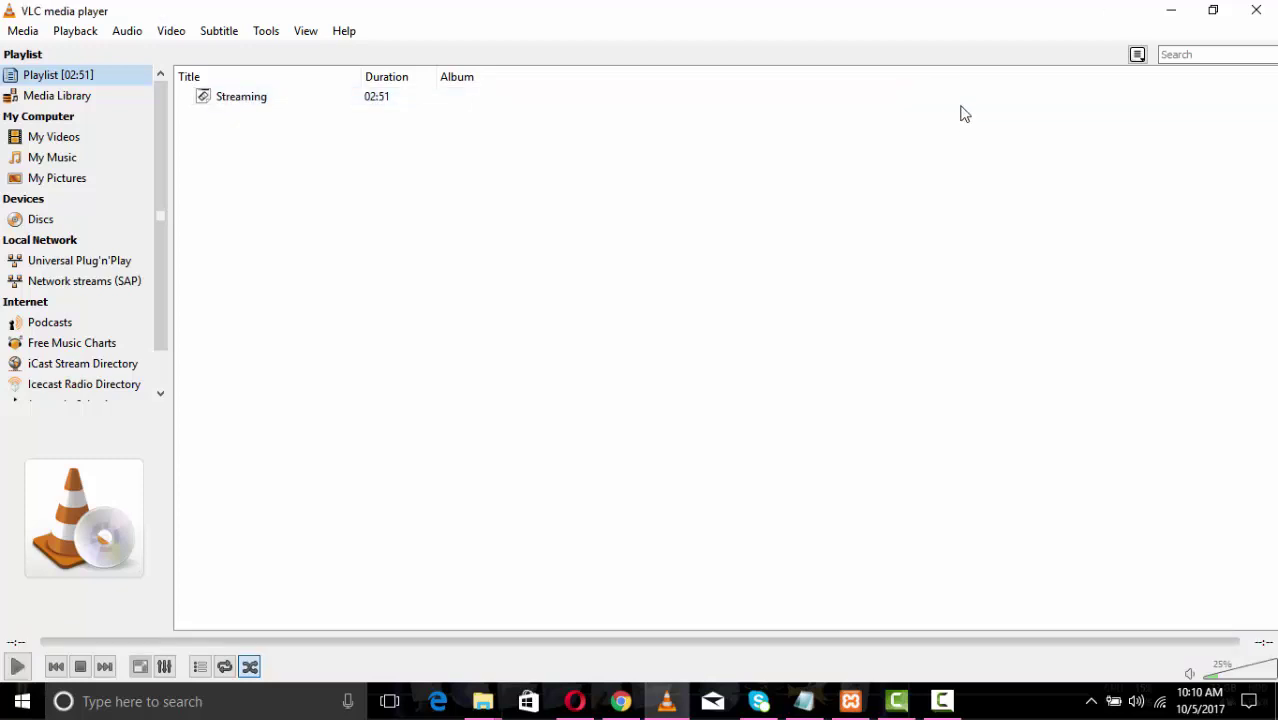
pyautogui.click(1260, 12)
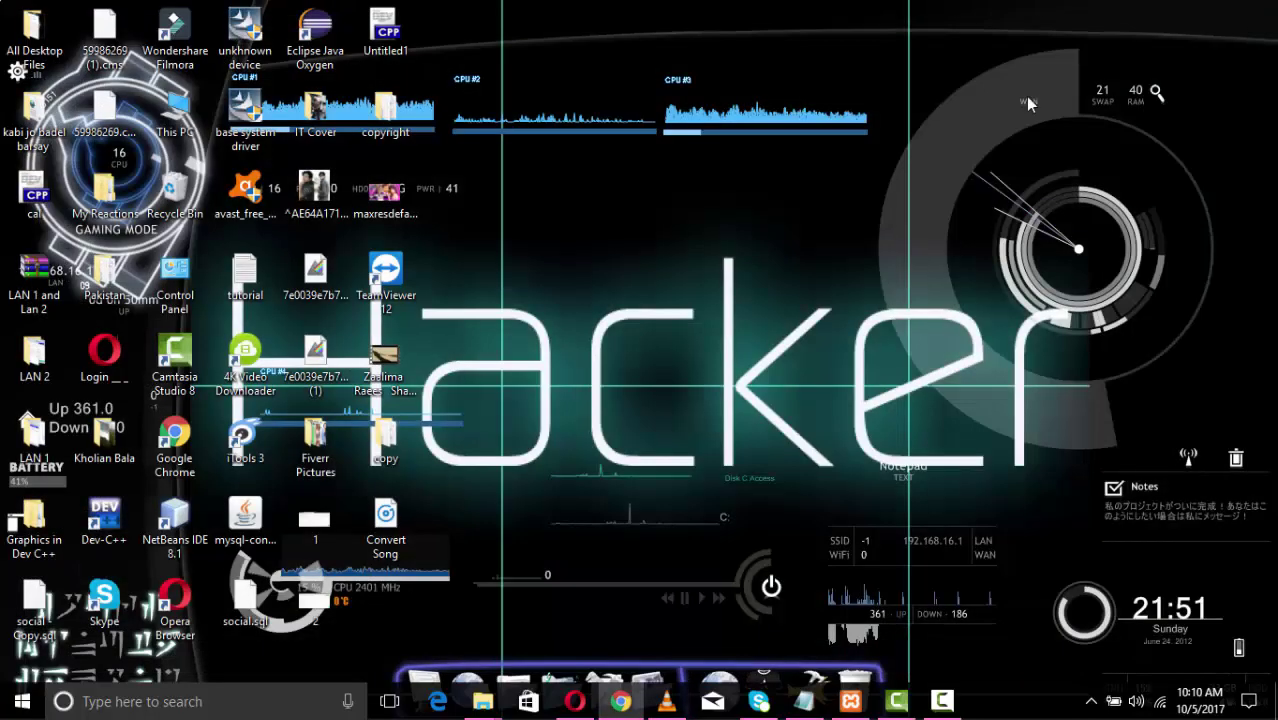
# - Open the Convert Song file from the desktop with VLC media player
pyautogui.click(398, 538)
pyautogui.rightClick(398, 538)
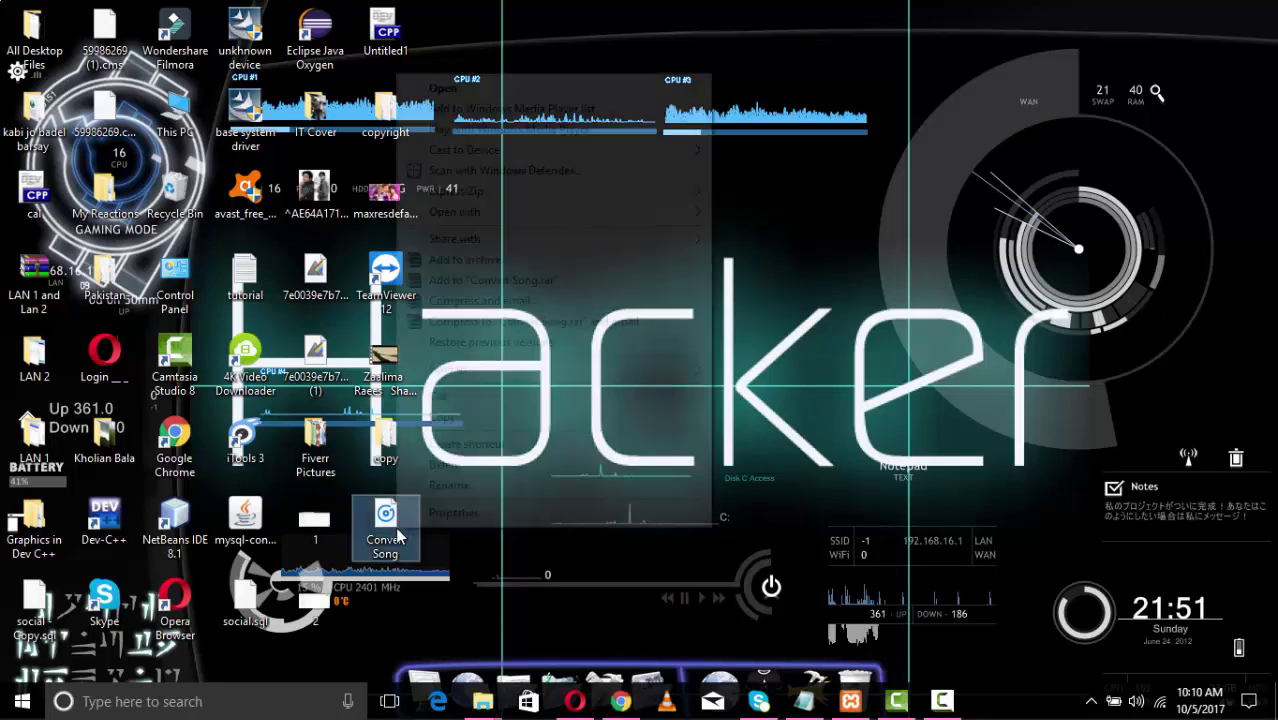
pyautogui.moveTo(664, 218)
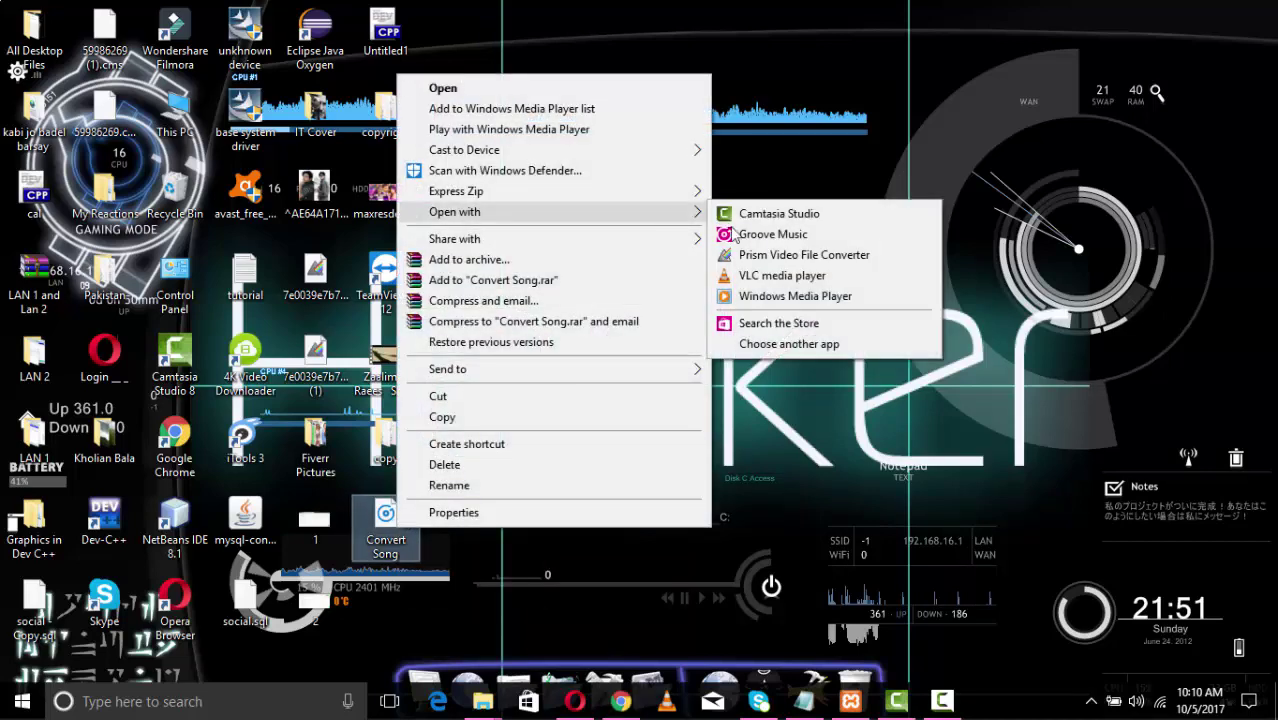
pyautogui.click(743, 279)
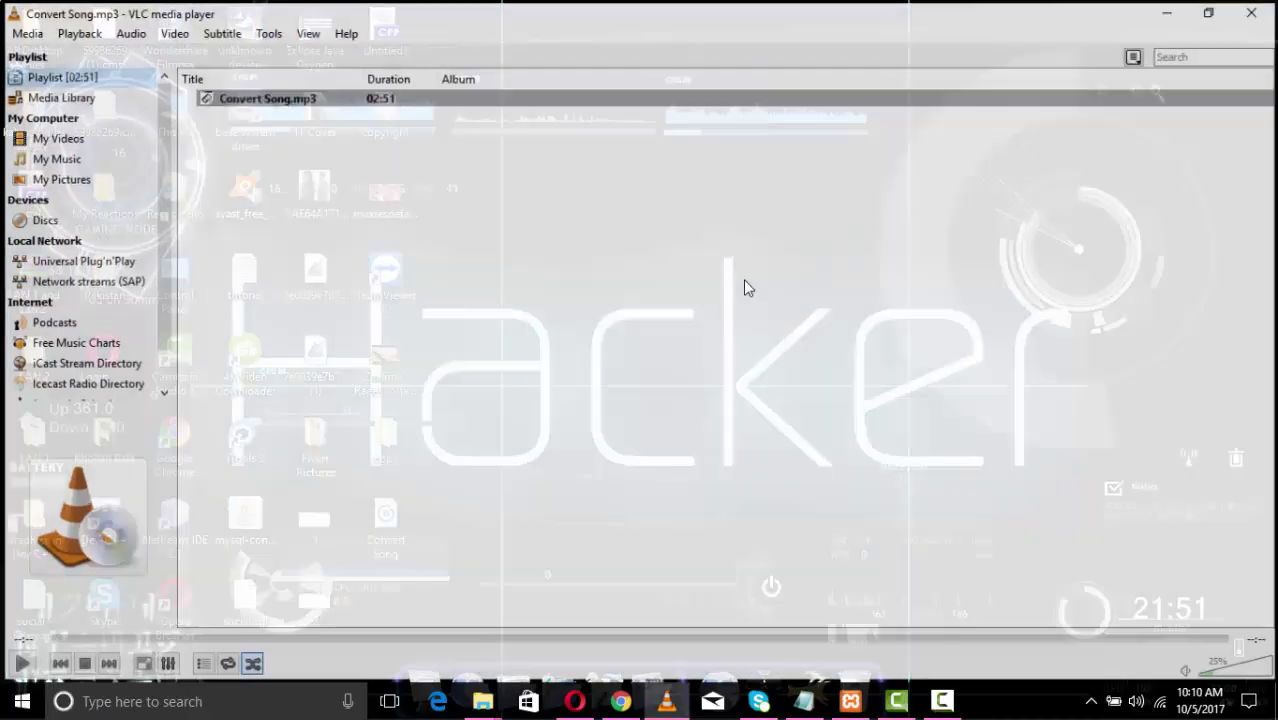
# - Raise the playback volume to 58% while the converted song plays, and close the player
pyautogui.hotkey('ctrl', 'Up')
pyautogui.hotkey('ctrl', 'Up')
pyautogui.hotkey('ctrl', 'Up')
pyautogui.hotkey('ctrl', 'Up')
pyautogui.hotkey('ctrl', 'Up')
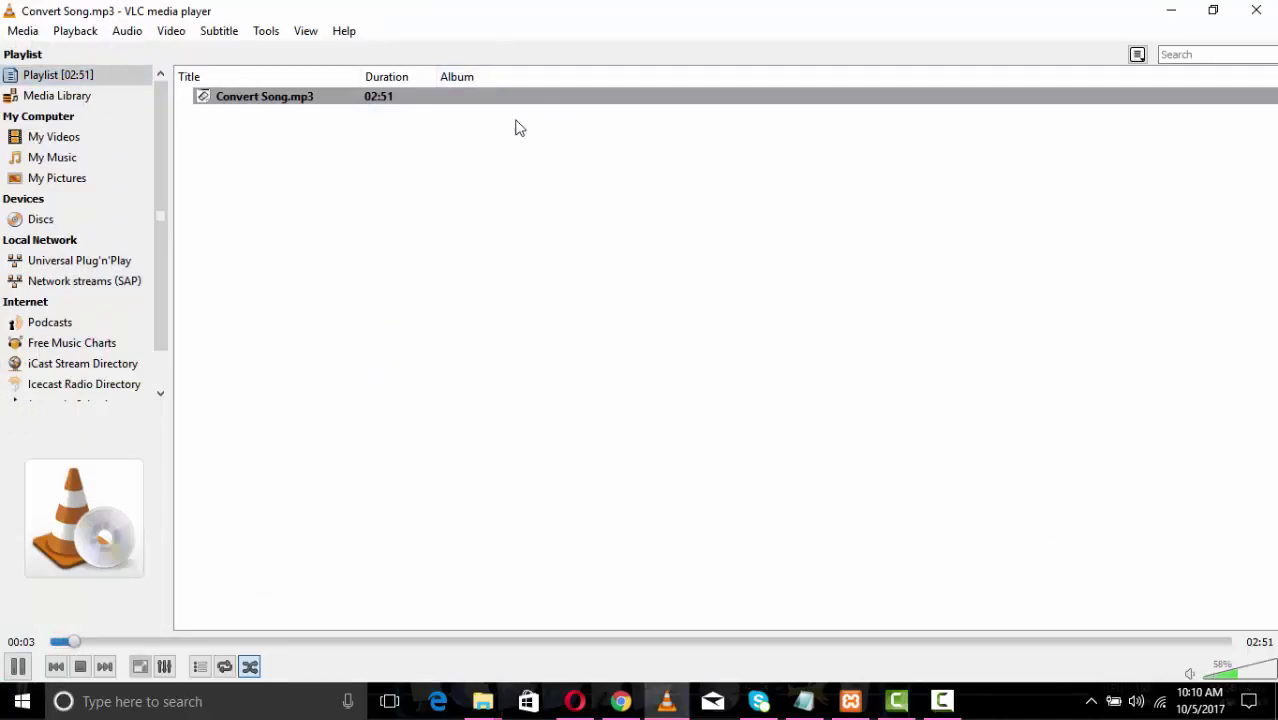
pyautogui.click(1256, 10)
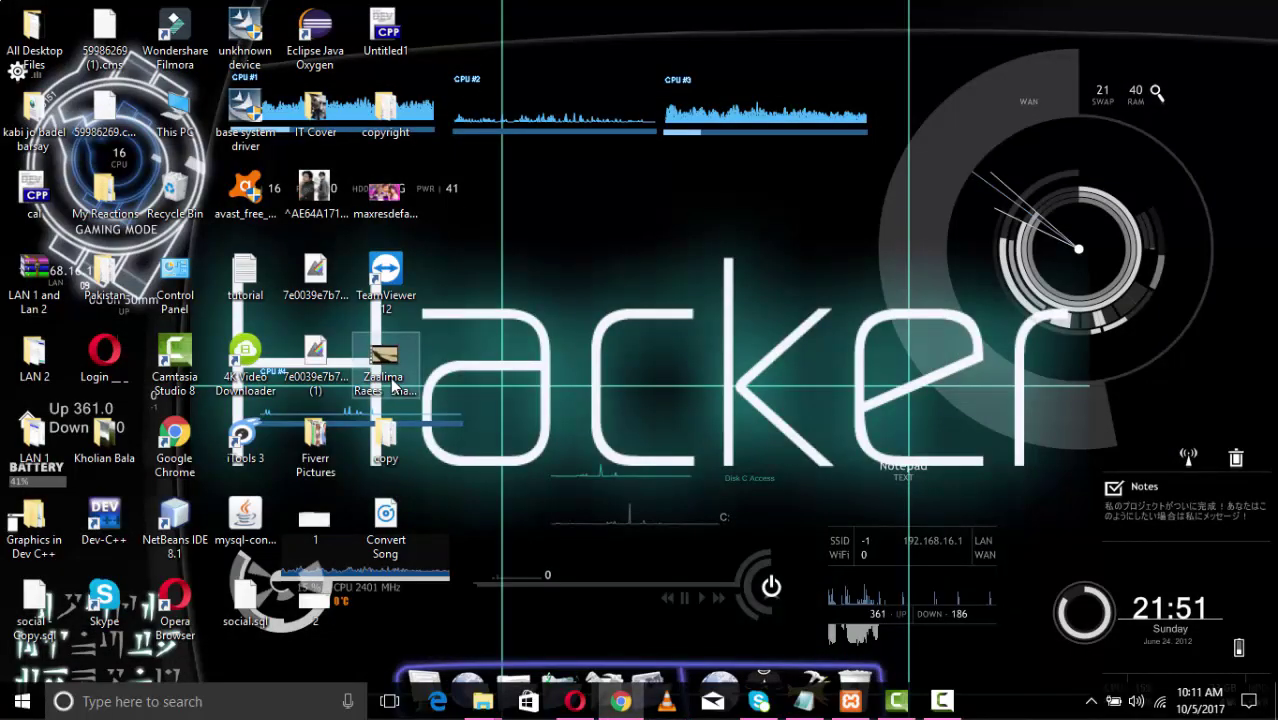
# - Play the original Zaalima video from the desktop for comparison and close the player
pyautogui.doubleClick(386, 365)
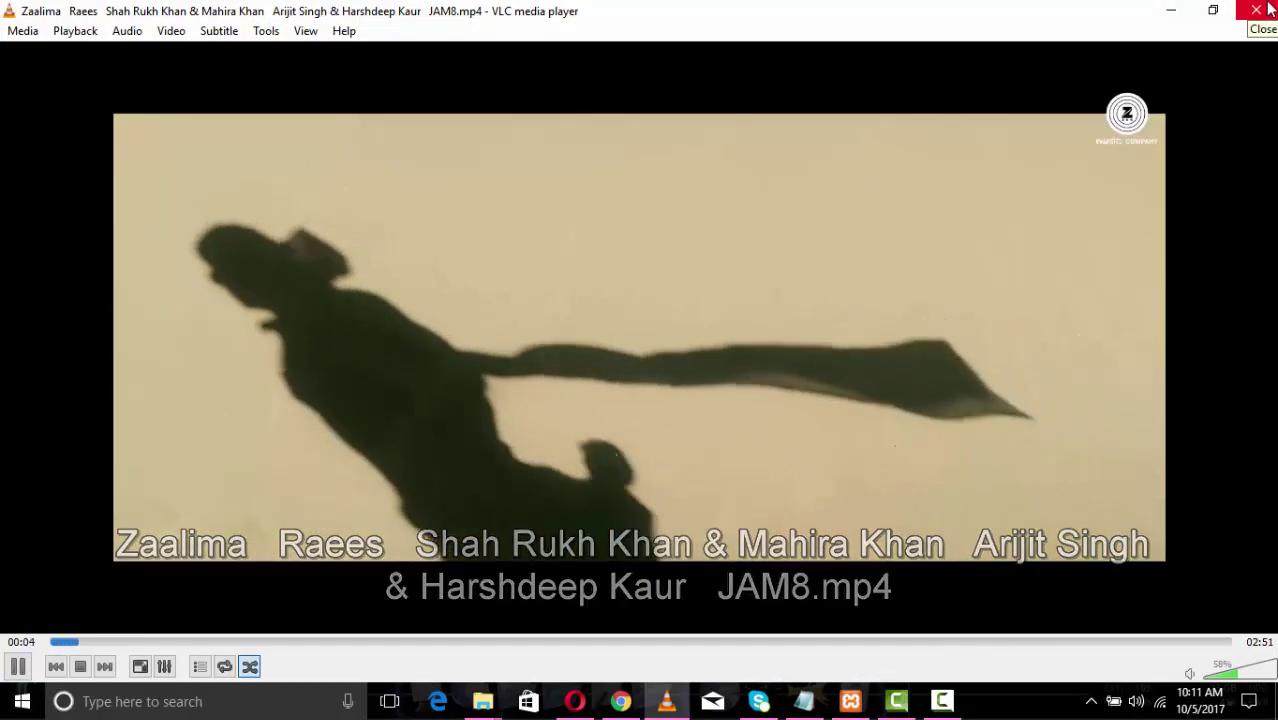
pyautogui.click(1269, 9)
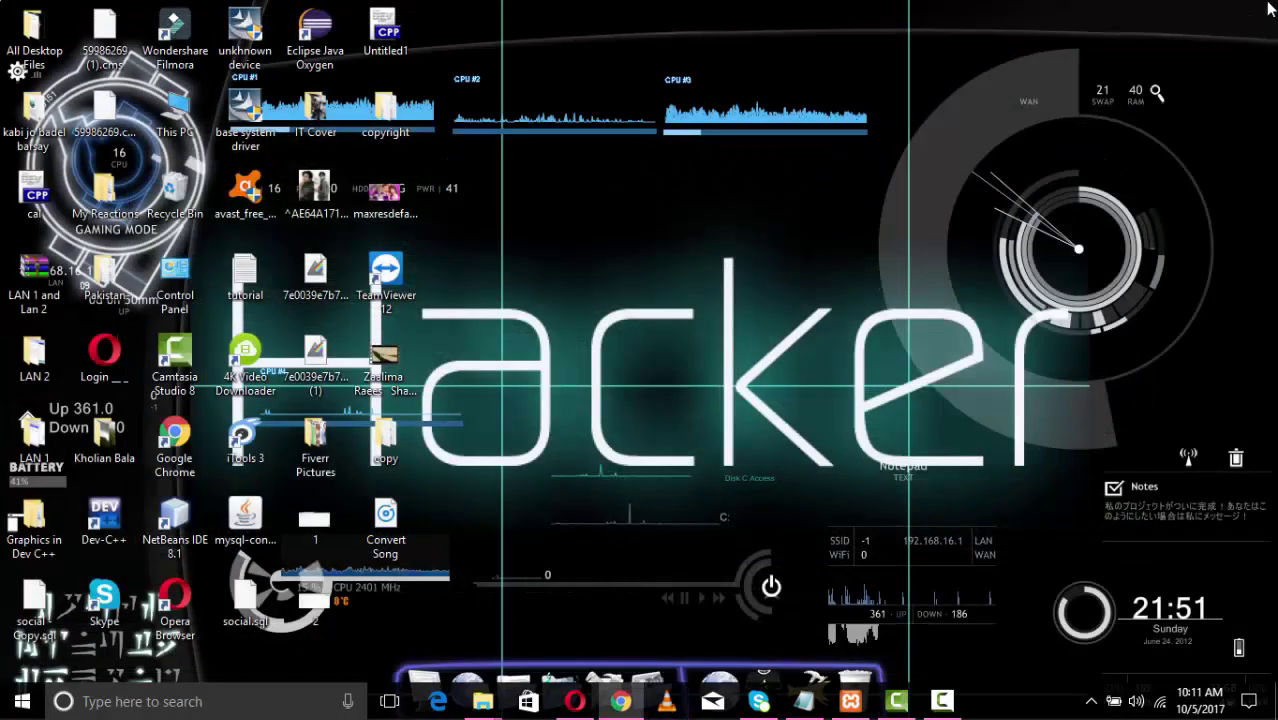